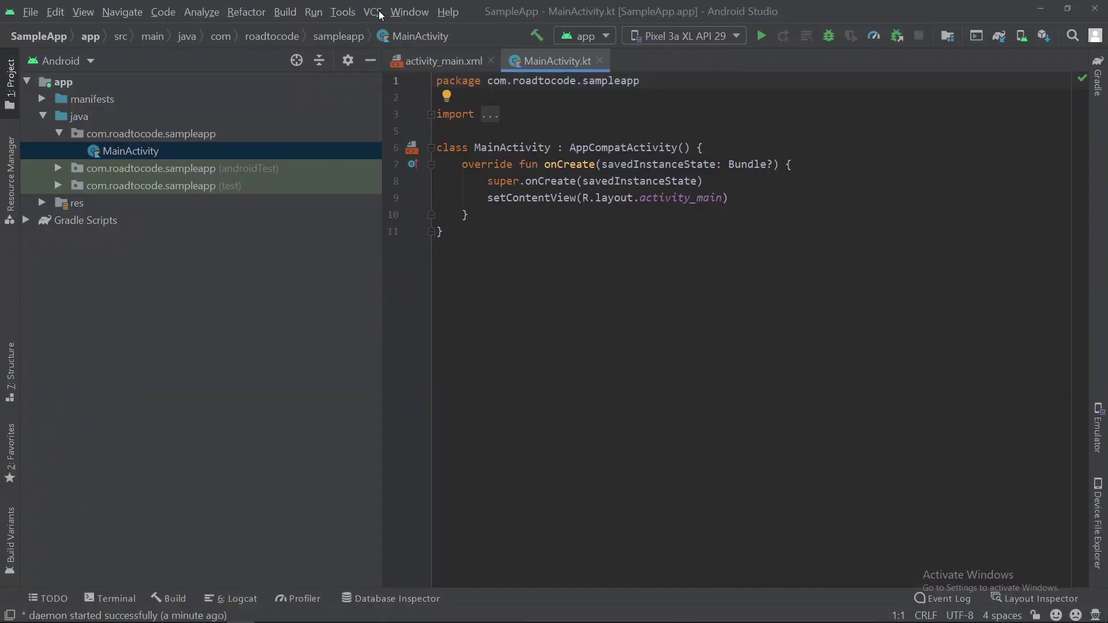
Step: Enable Git version control for SampleApp, then start sharing the project on GitHub
left_click(374, 12)
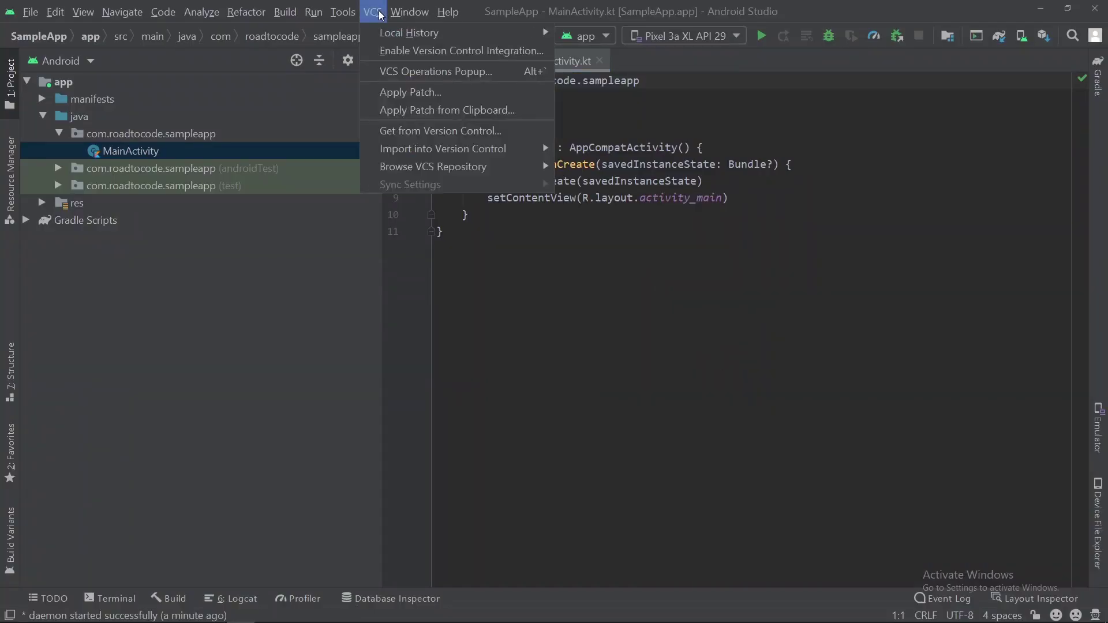
left_click(400, 54)
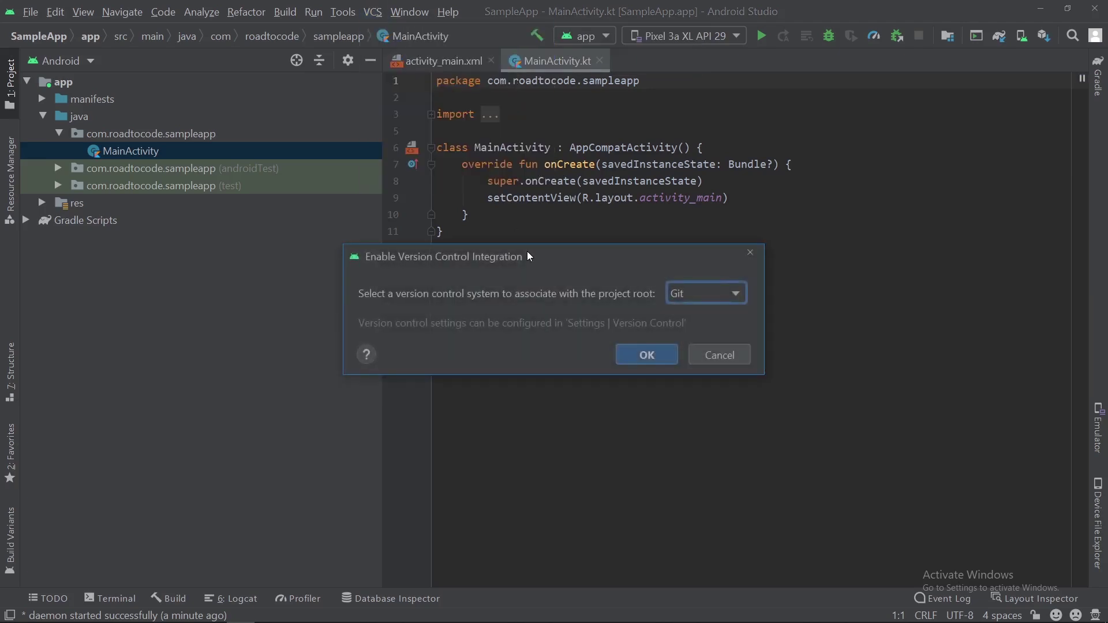
left_click(676, 297)
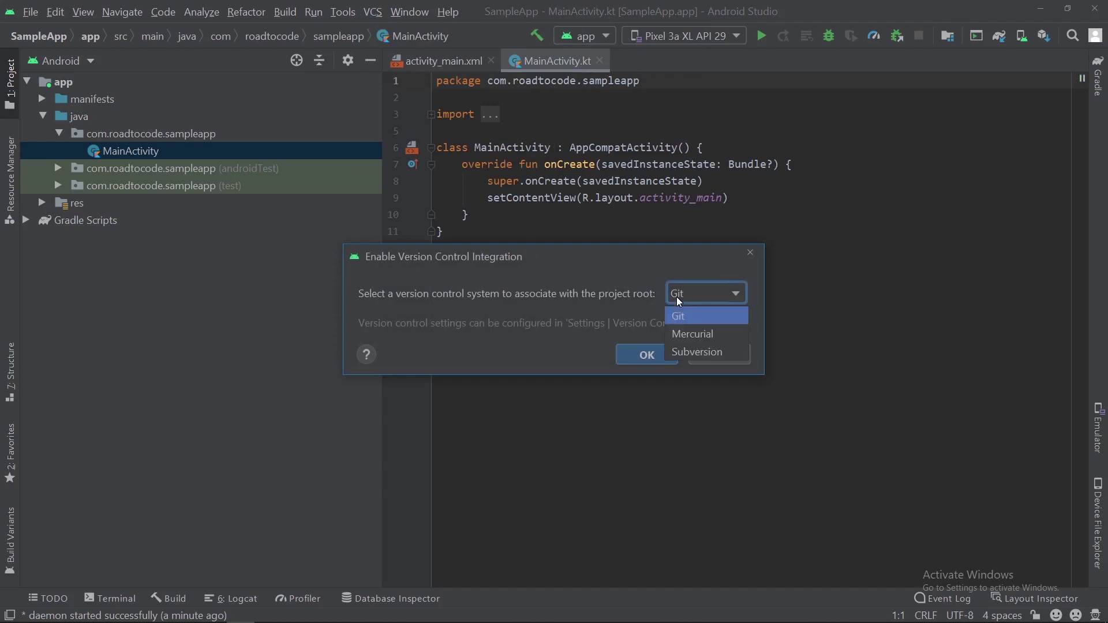
left_click(685, 317)
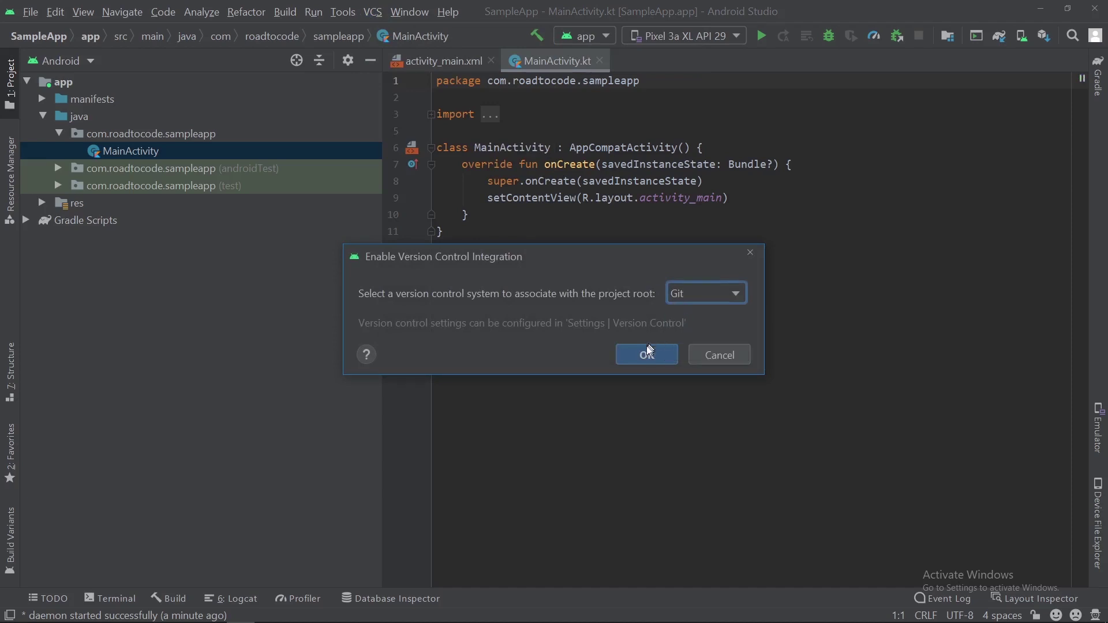
left_click(637, 358)
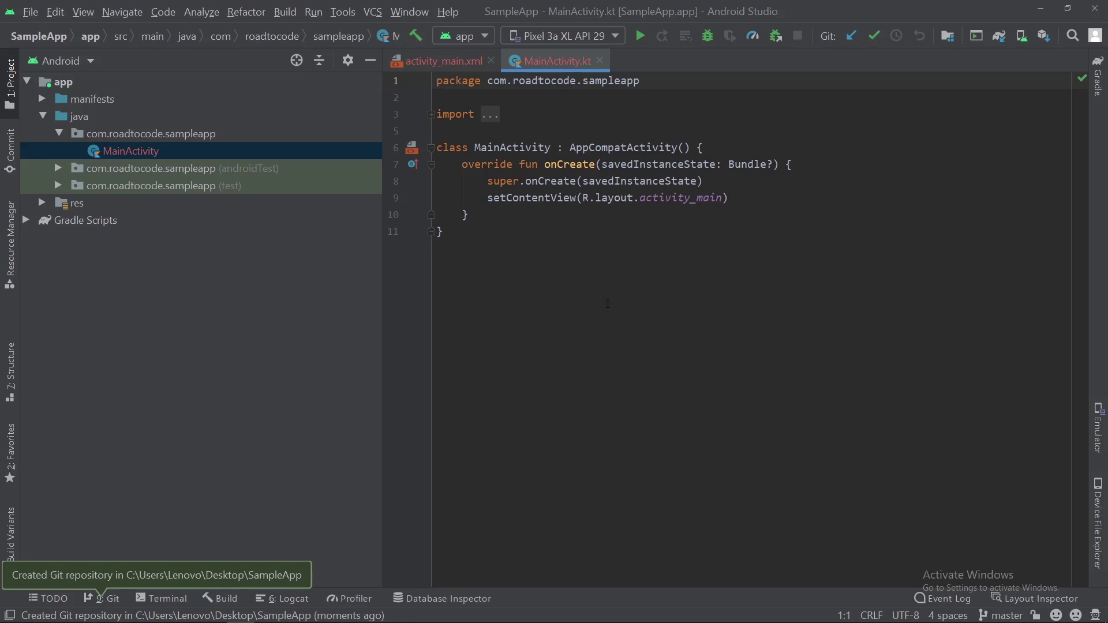
left_click(373, 12)
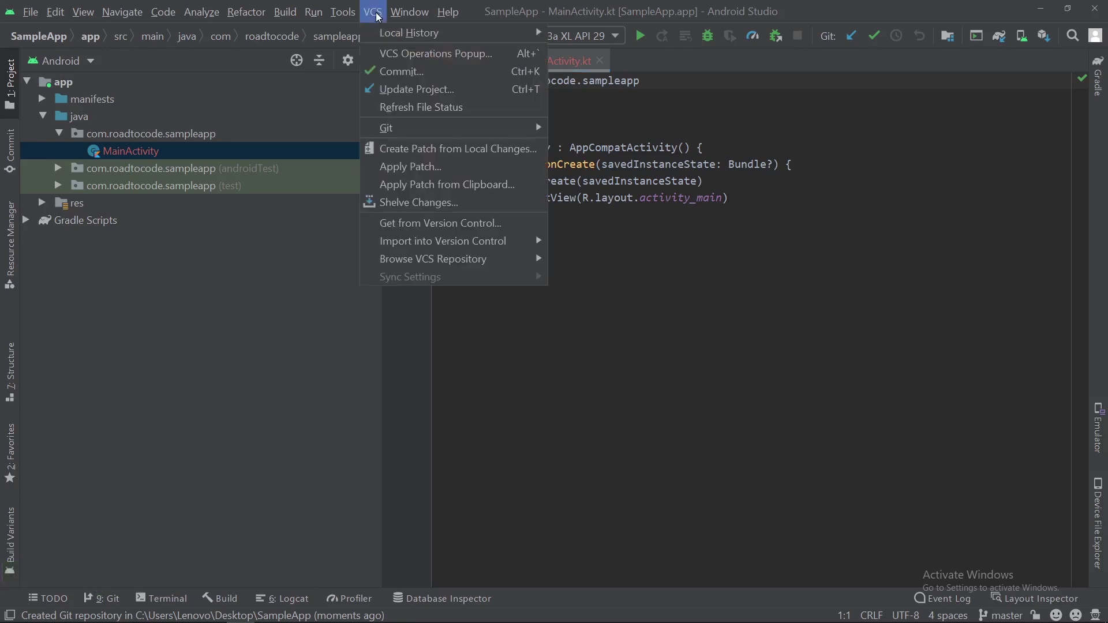
mouse_move(442, 241)
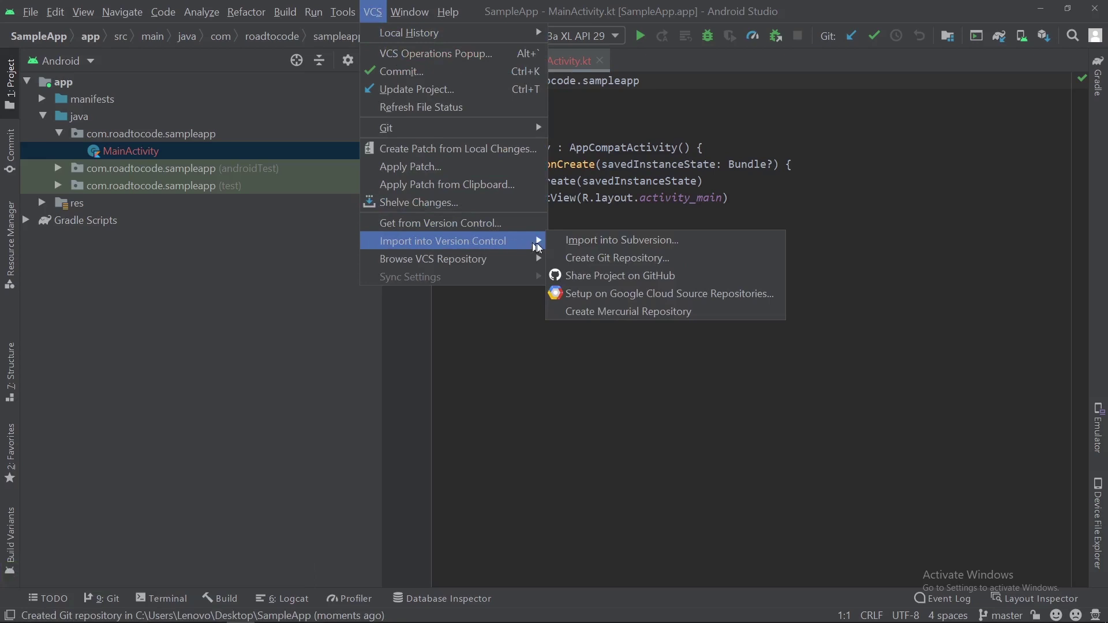
left_click(575, 276)
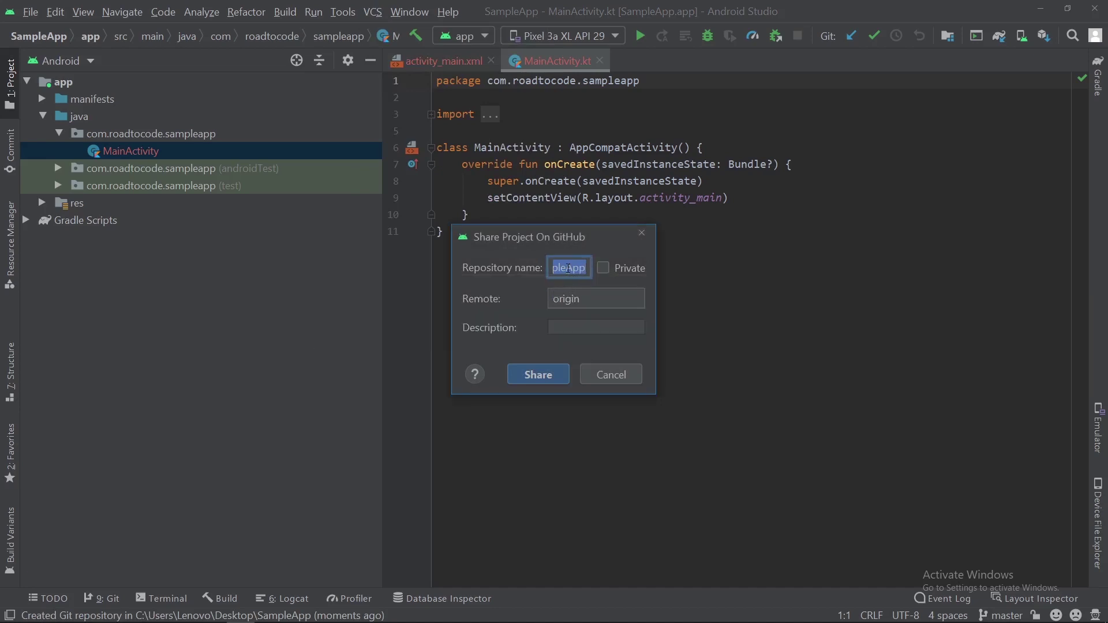
Step: Share as repository SampleApp with remote origin and description 'This is sample app'
left_click(568, 268)
left_click(579, 305)
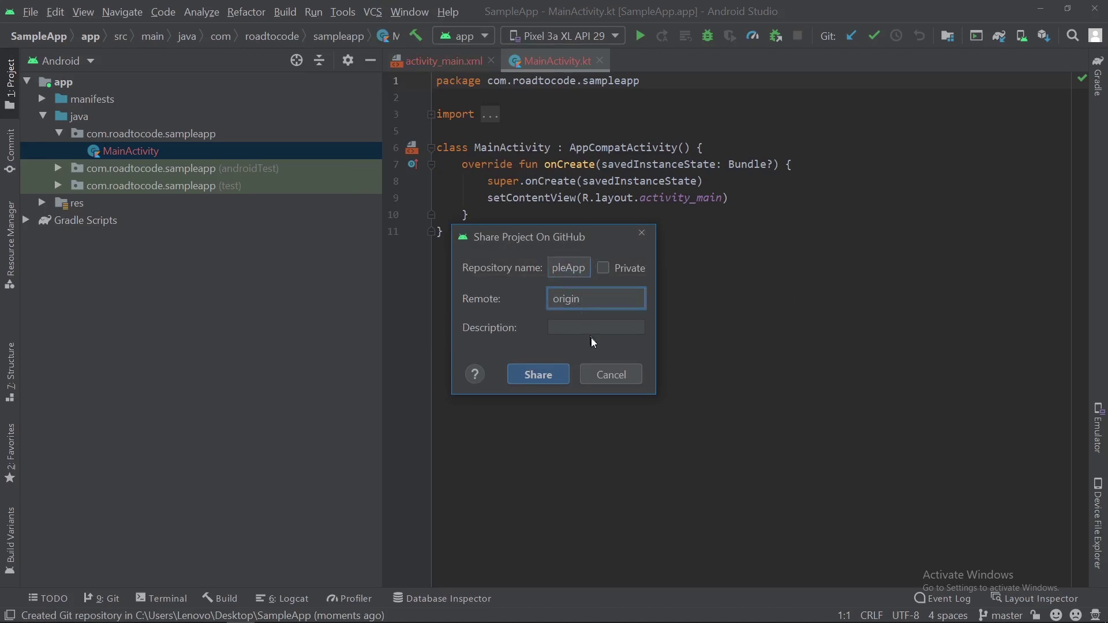
left_click(591, 330)
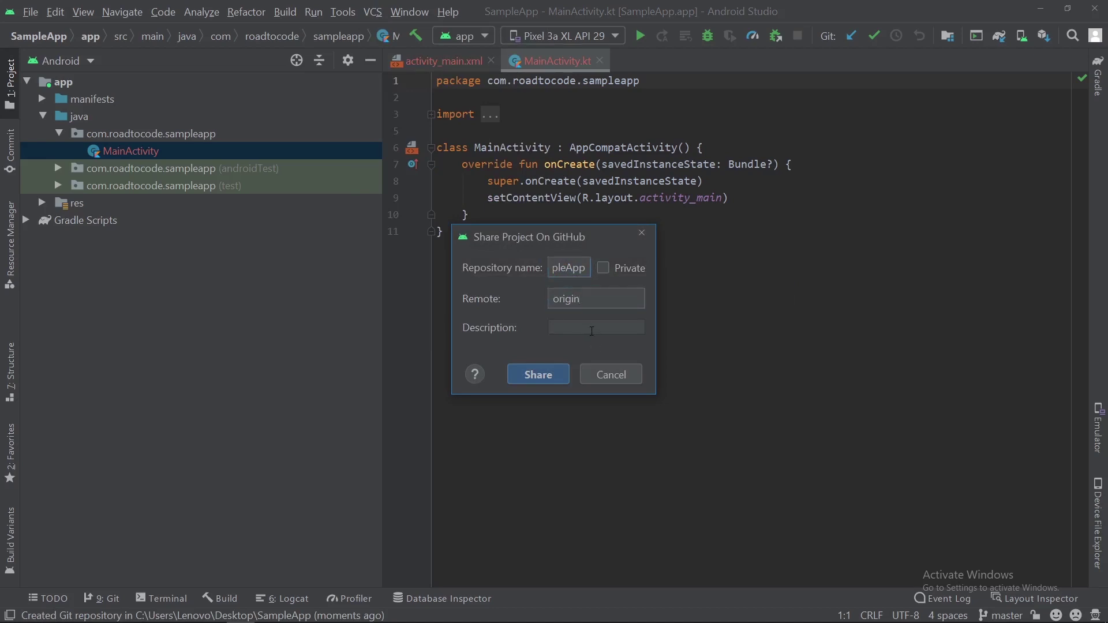
type("Th")
type("is")
type("is s")
type("ample app")
left_click(547, 376)
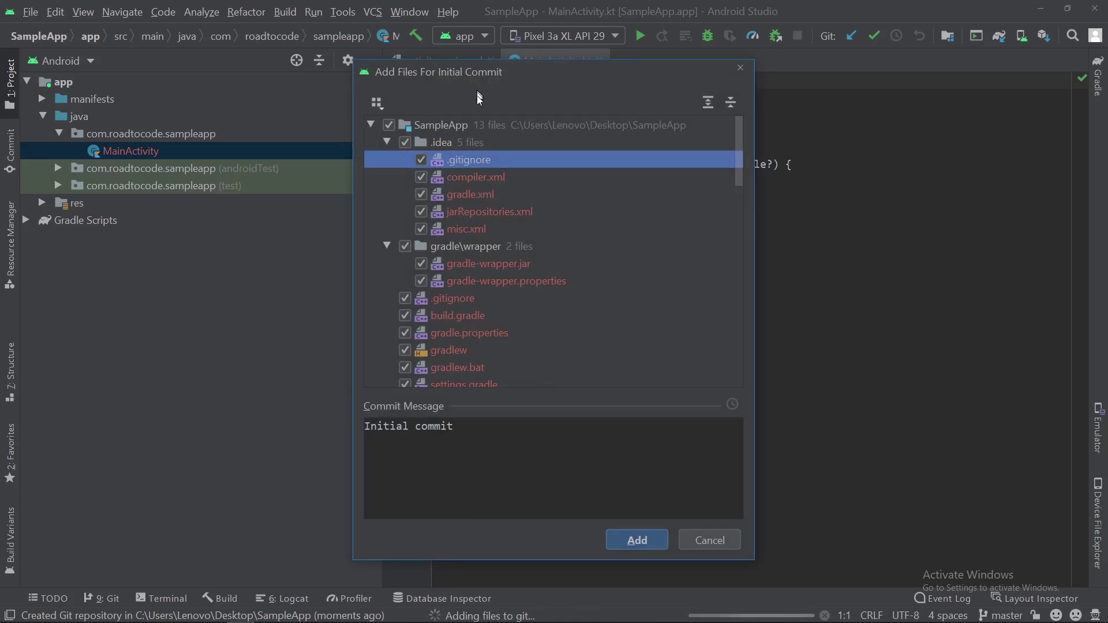
scroll(450, 220, "down", 10)
scroll(450, 221, "up", 10)
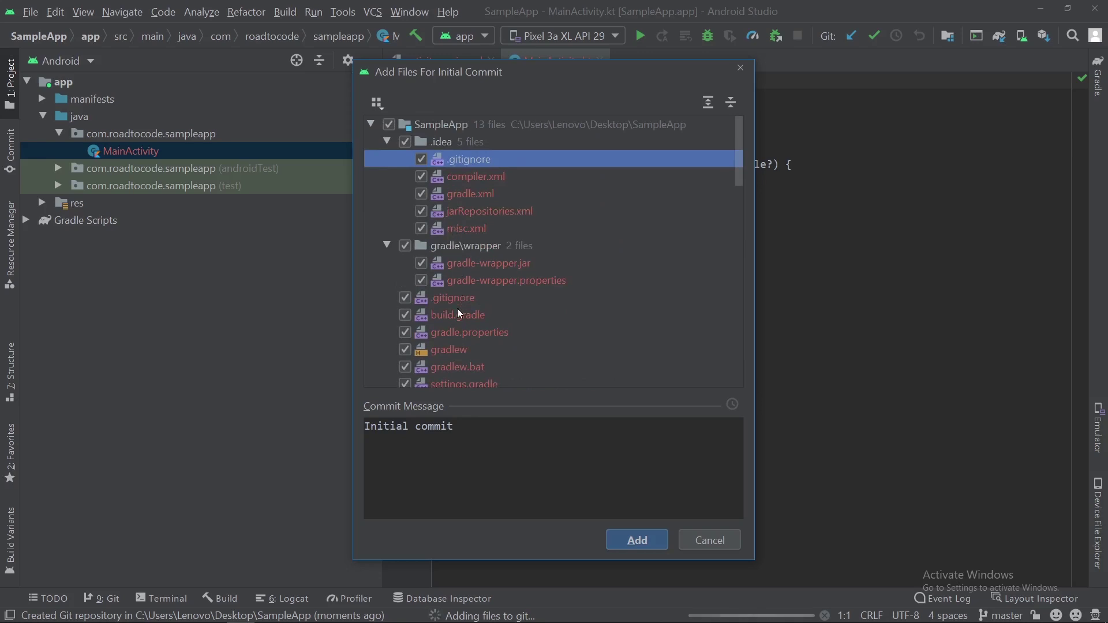
Step: Add all 13 project files in one commit with the message 'Initial commit'
left_click(408, 249)
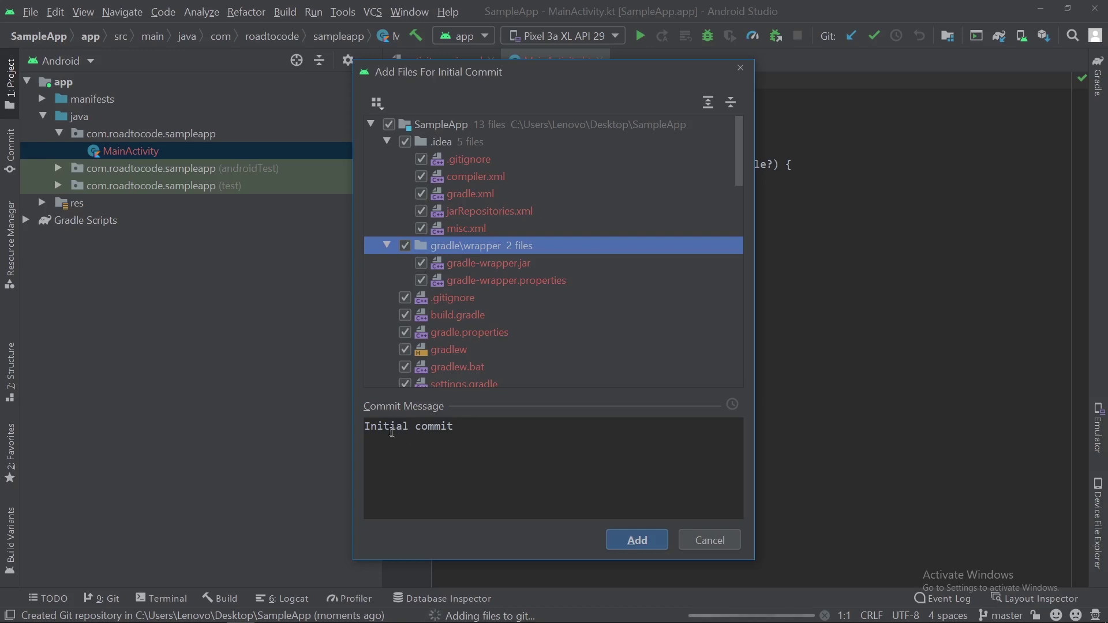
left_click(551, 442)
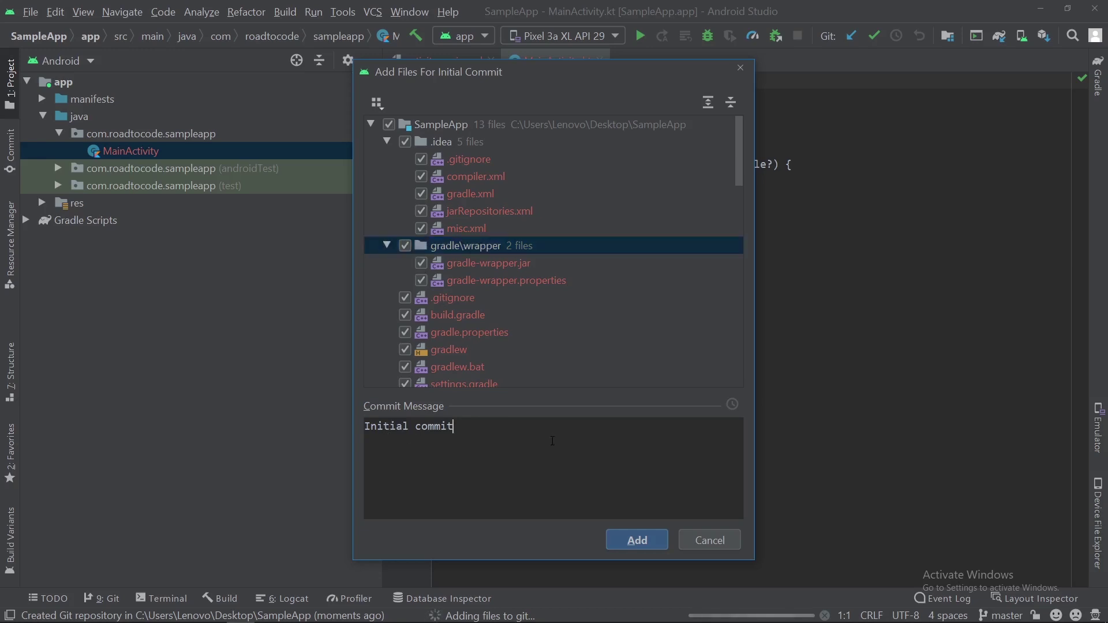
left_click(637, 540)
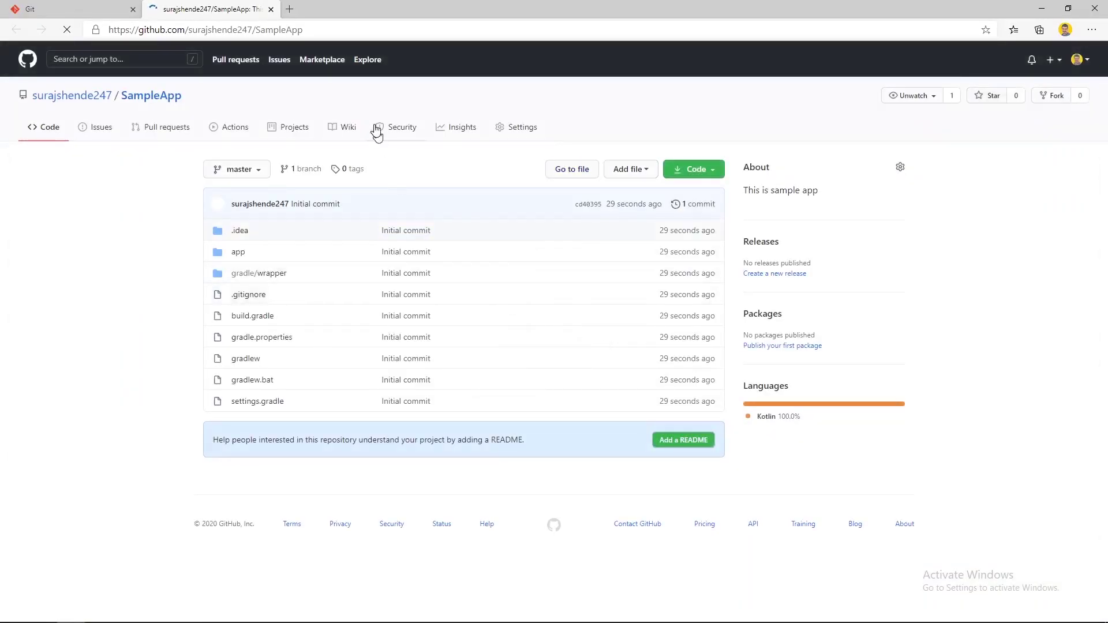
Step: Check on the SampleApp GitHub page that all files were committed 29 seconds ago
double_click(664, 230)
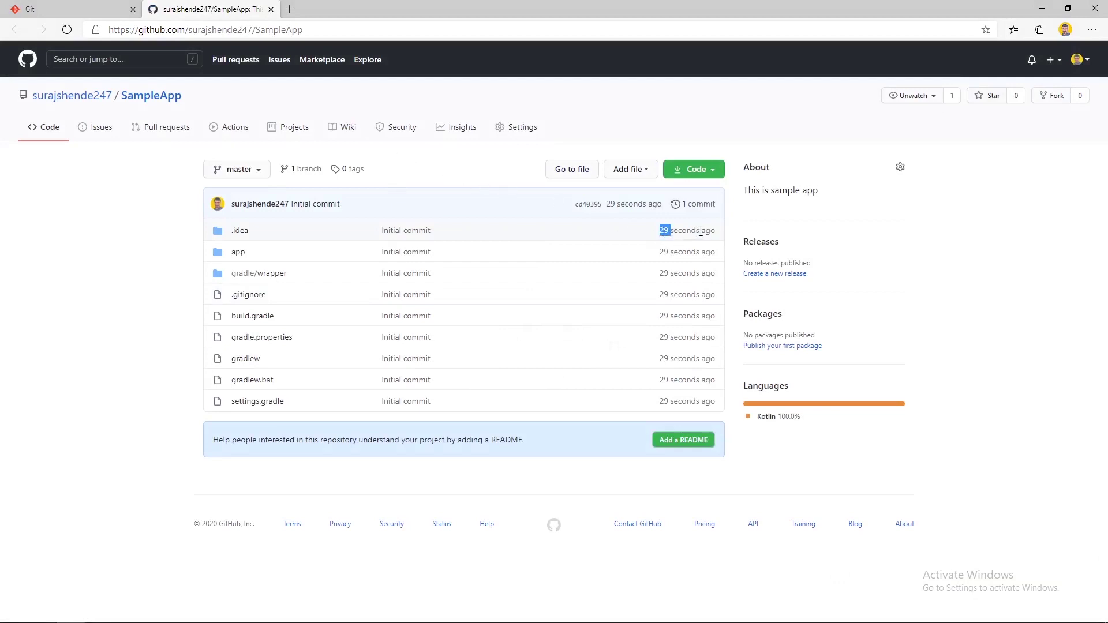
left_click(647, 239)
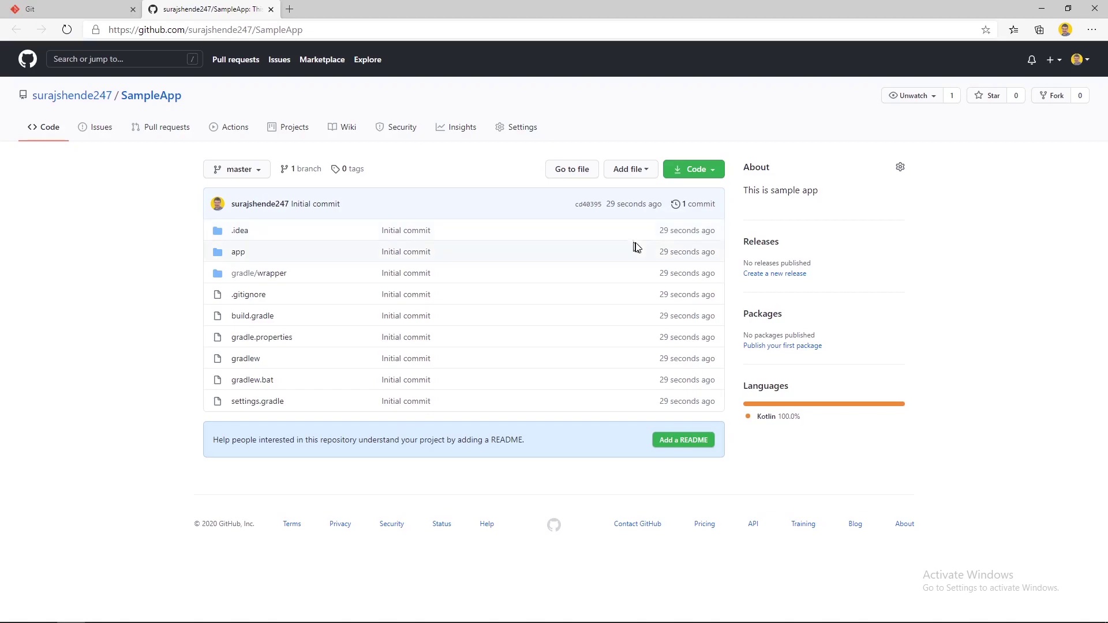